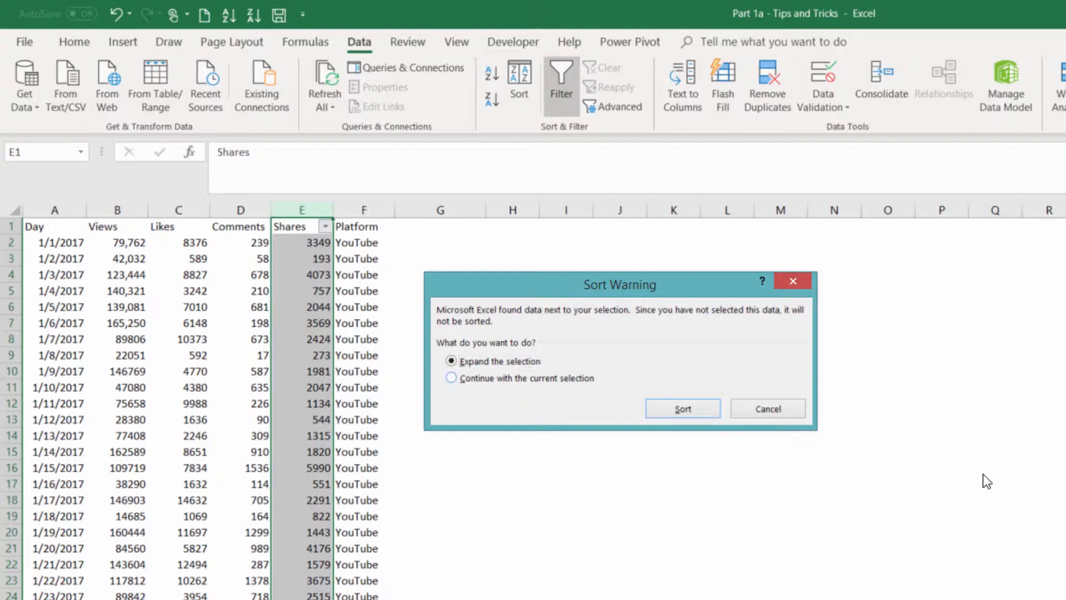
Try to sort only the Shares column from largest to smallest, continuing with the current selection
click(478, 379)
click(694, 407)
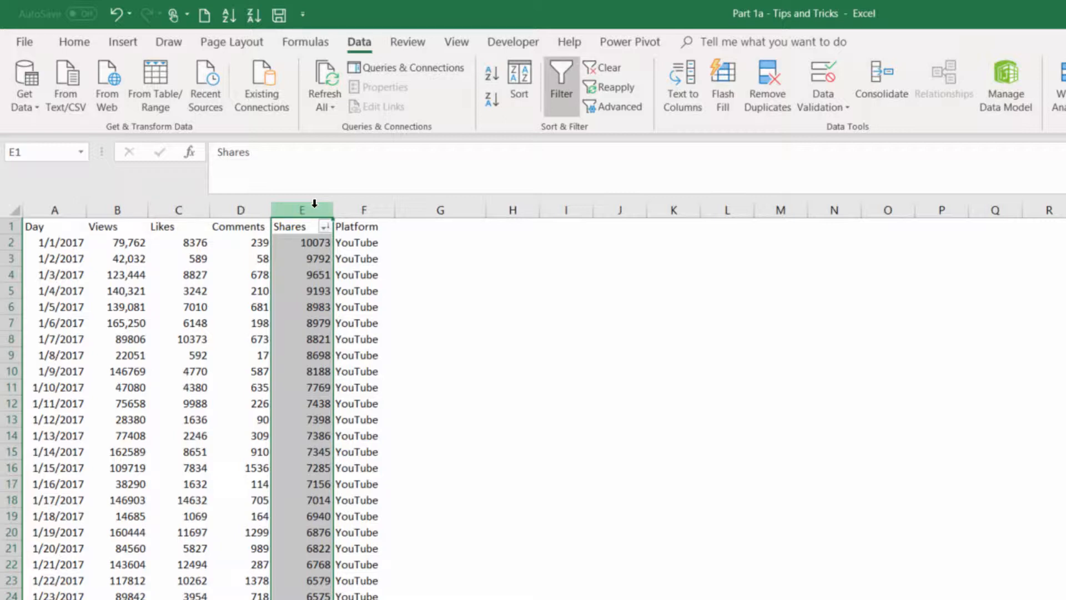
click(361, 290)
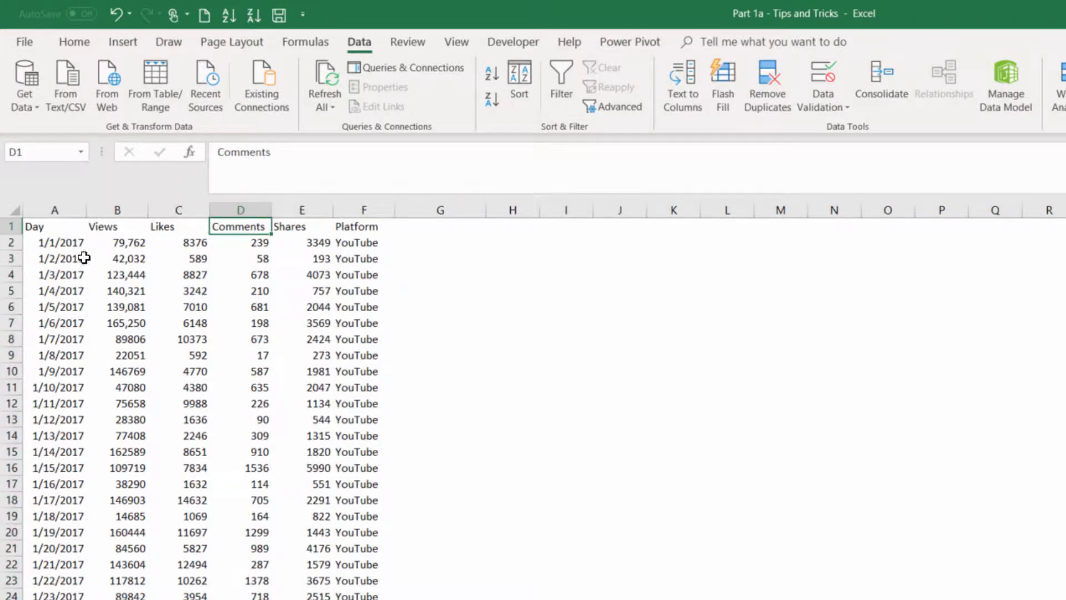
Turn on filters for the whole header row, from Day to Platform
drag(52, 230, 355, 226)
click(305, 227)
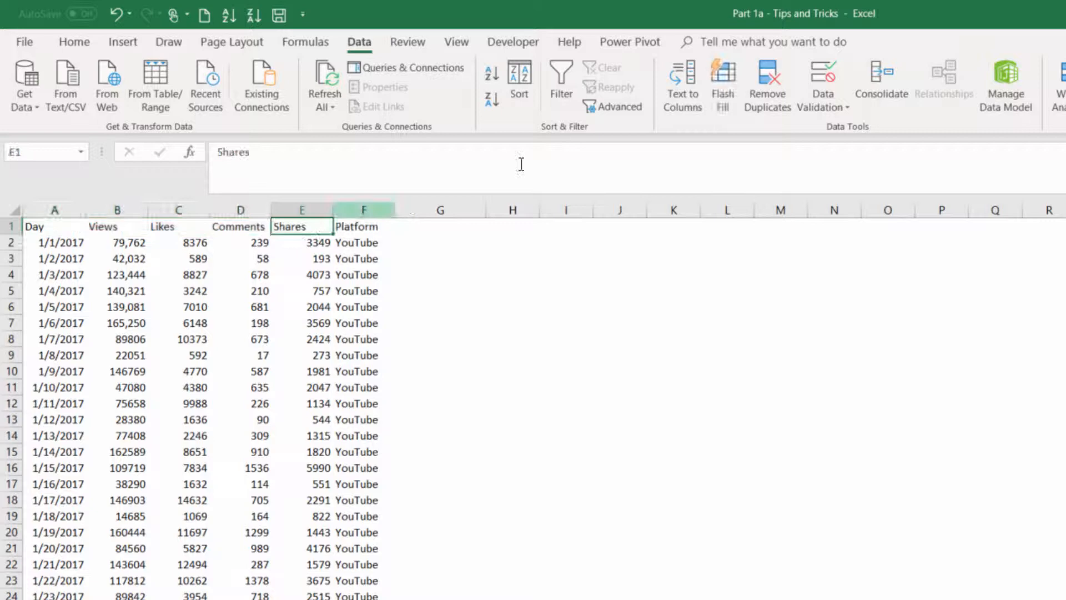
click(561, 84)
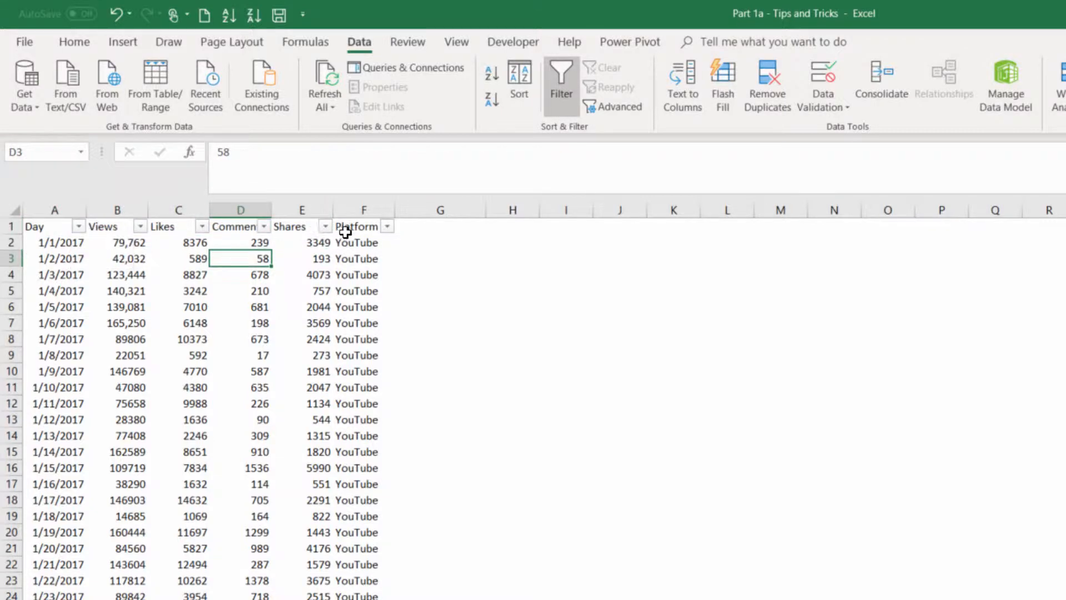
Sort the entire table by Shares from largest to smallest using the header filter
click(126, 222)
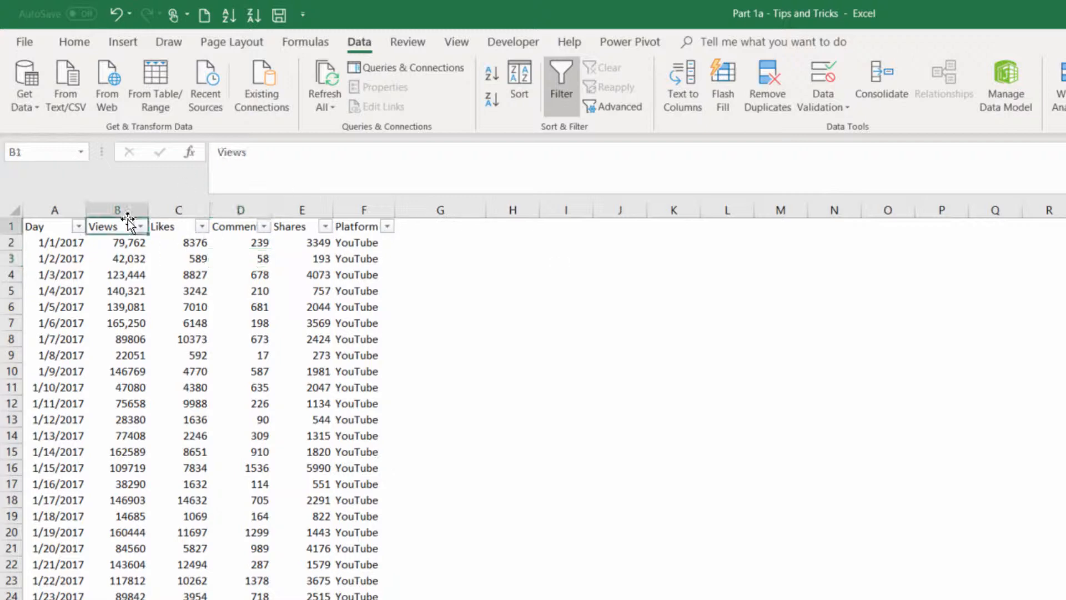
click(325, 226)
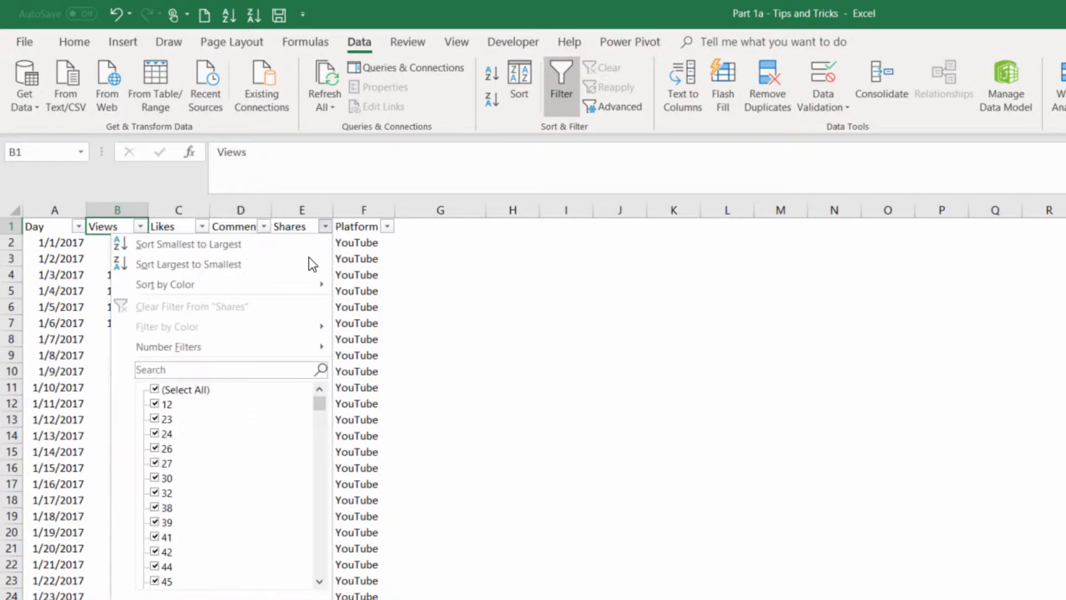
click(210, 264)
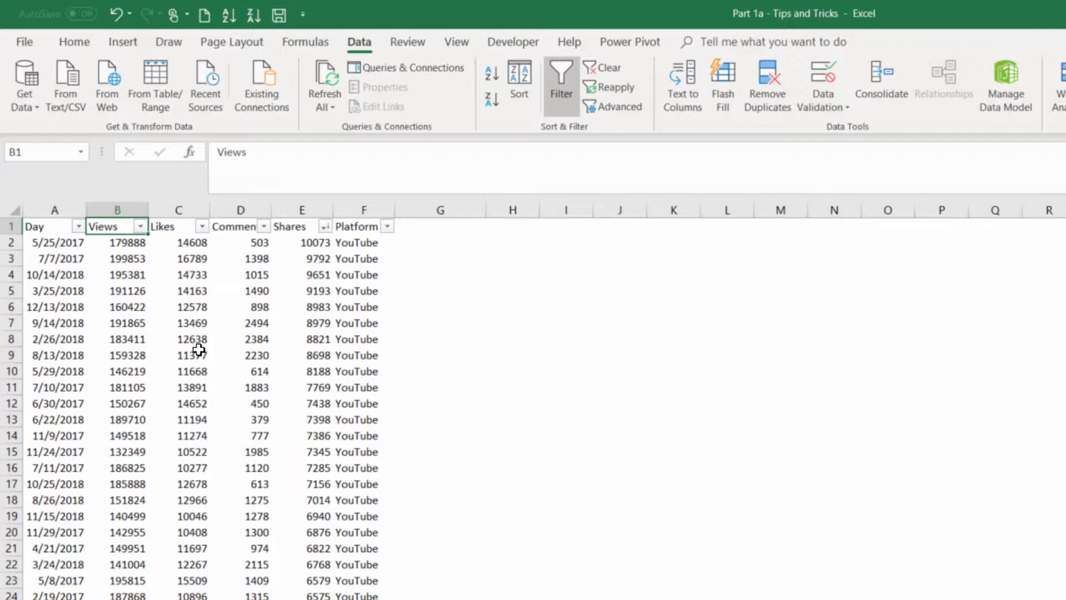
Filter the Day column to show only May 2018 and look through the remaining rows
click(78, 226)
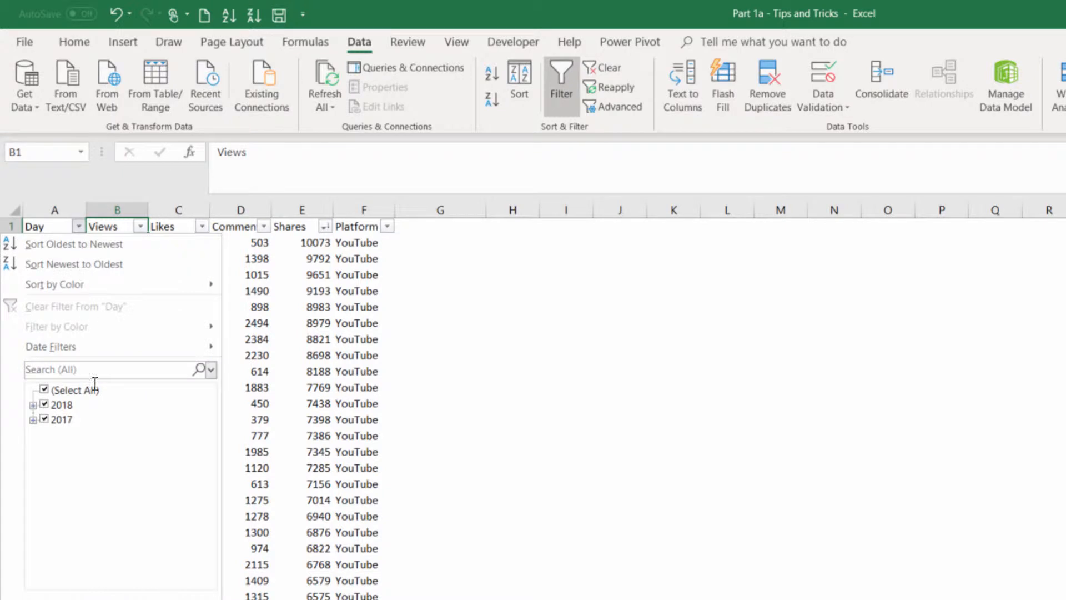
click(43, 390)
click(32, 405)
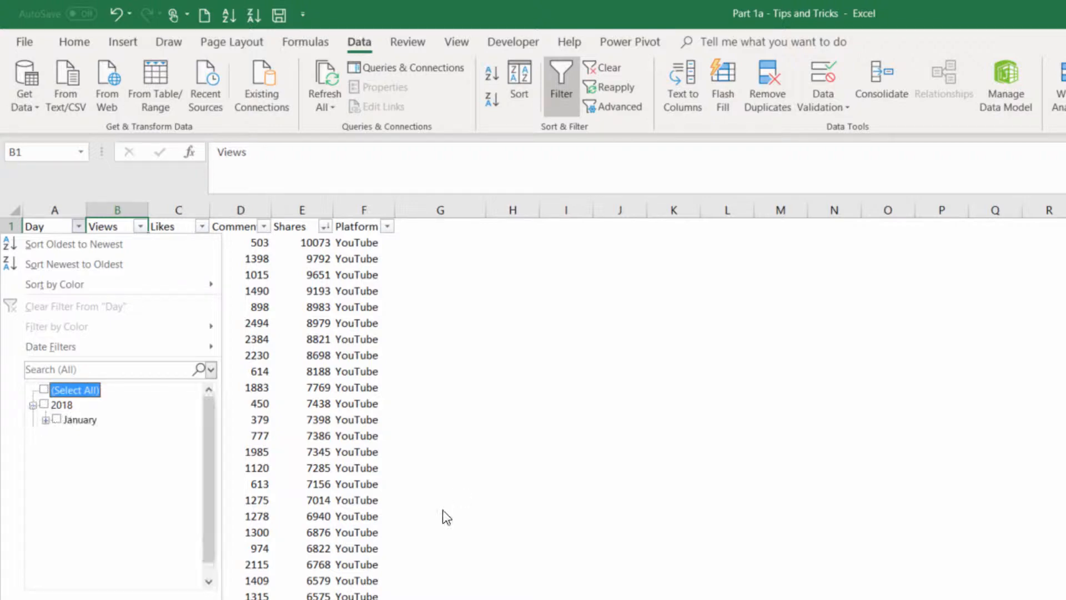
click(59, 465)
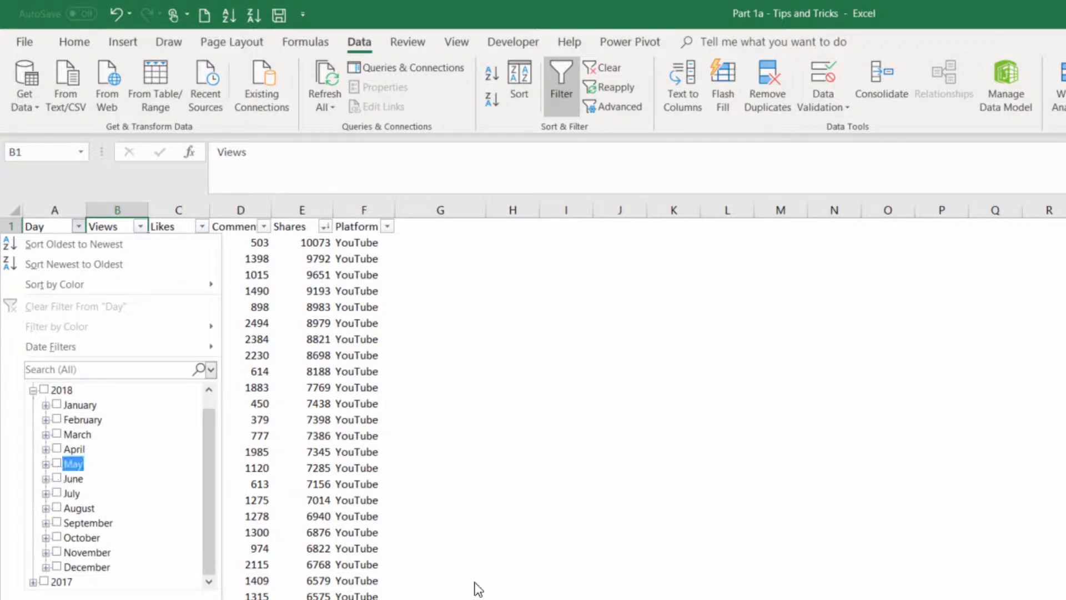
click(139, 599)
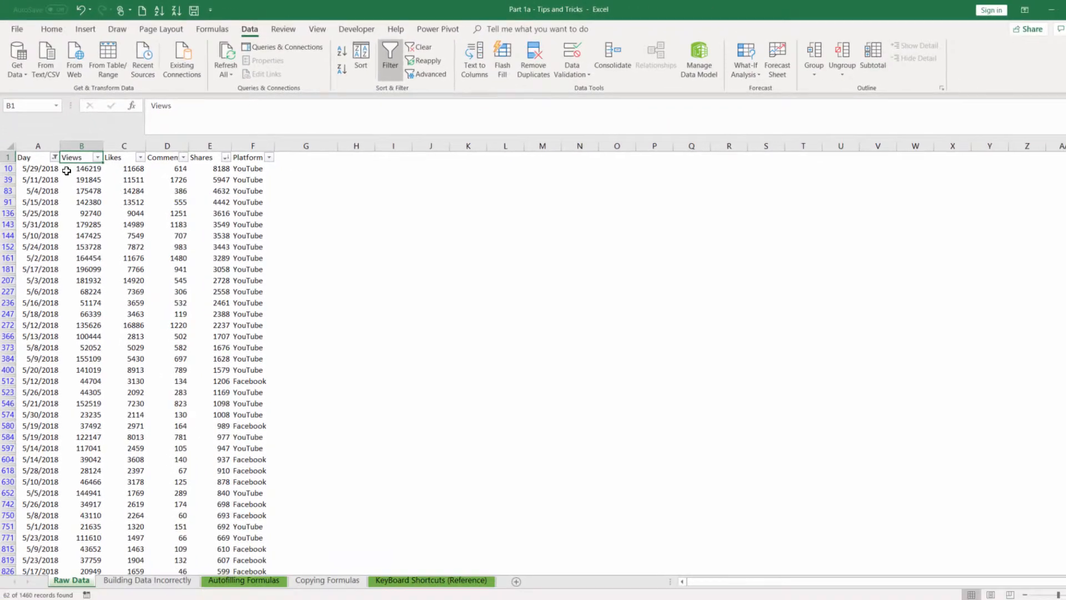
scroll(78, 326, down, 3)
scroll(48, 338, down, 4)
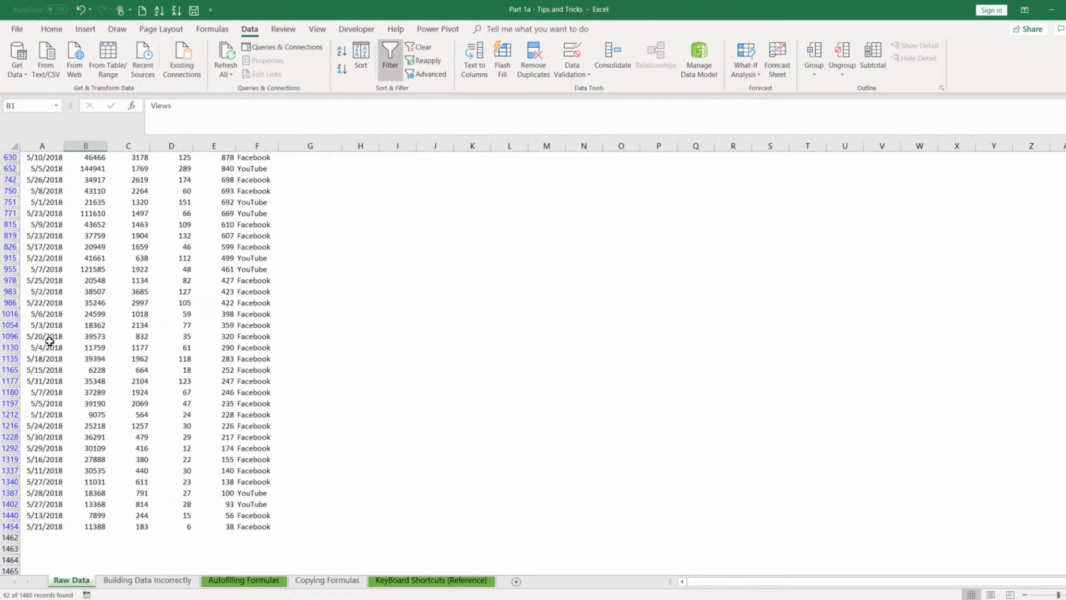
scroll(47, 354, up, 10)
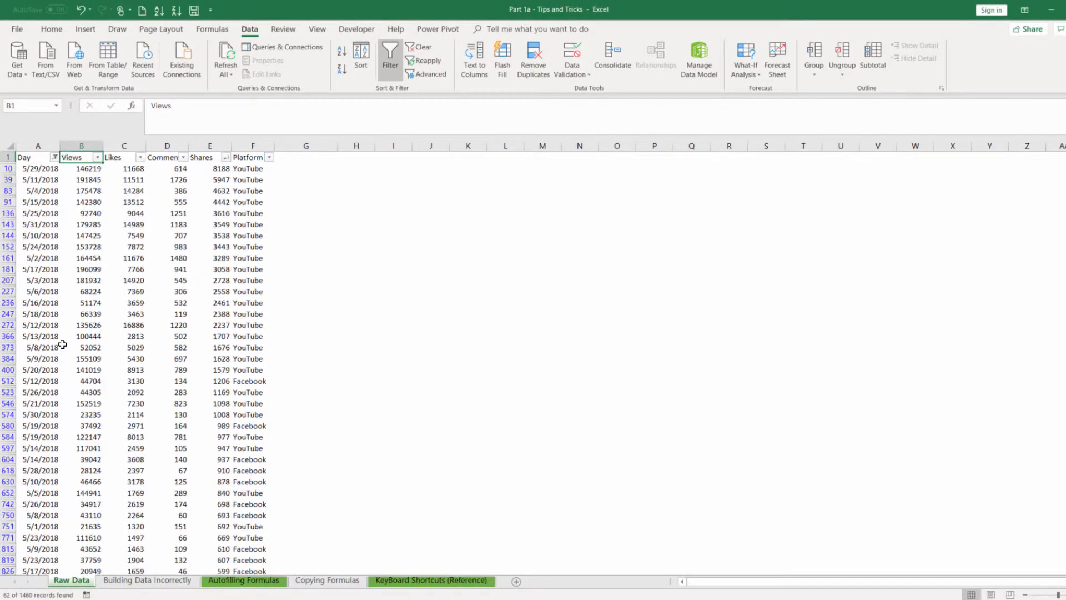
Exclude YouTube from the Platform filter so only Facebook rows show, and clear all filters from the table
click(268, 157)
click(156, 291)
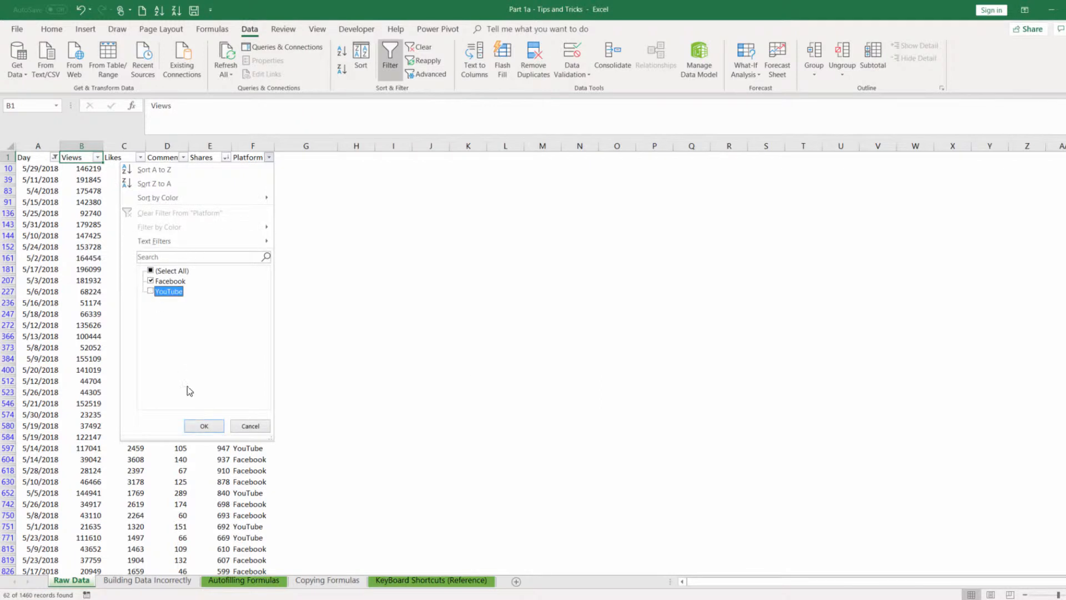
click(205, 426)
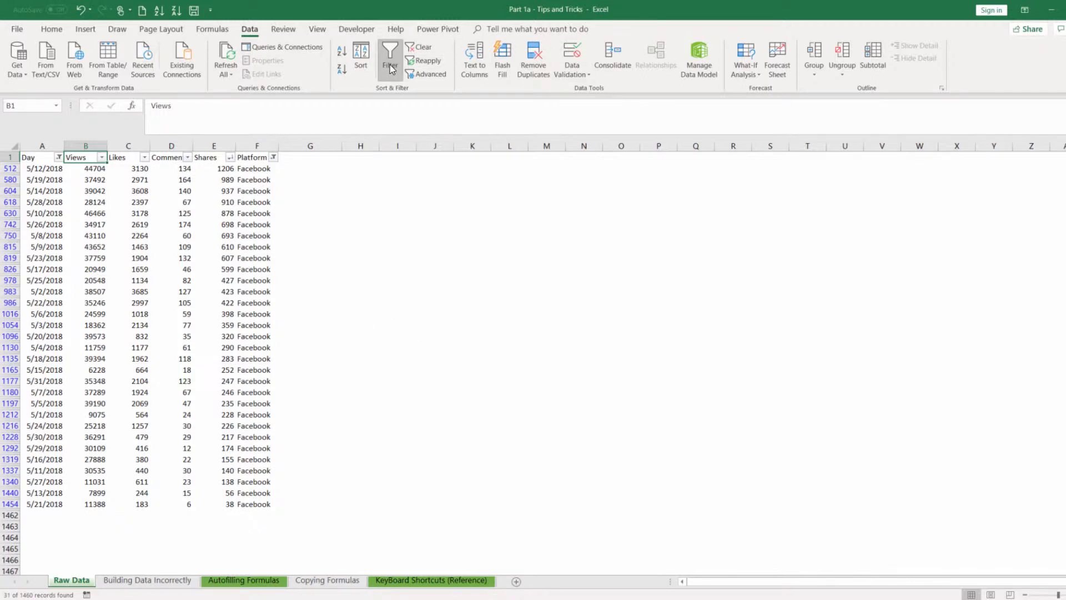
click(420, 47)
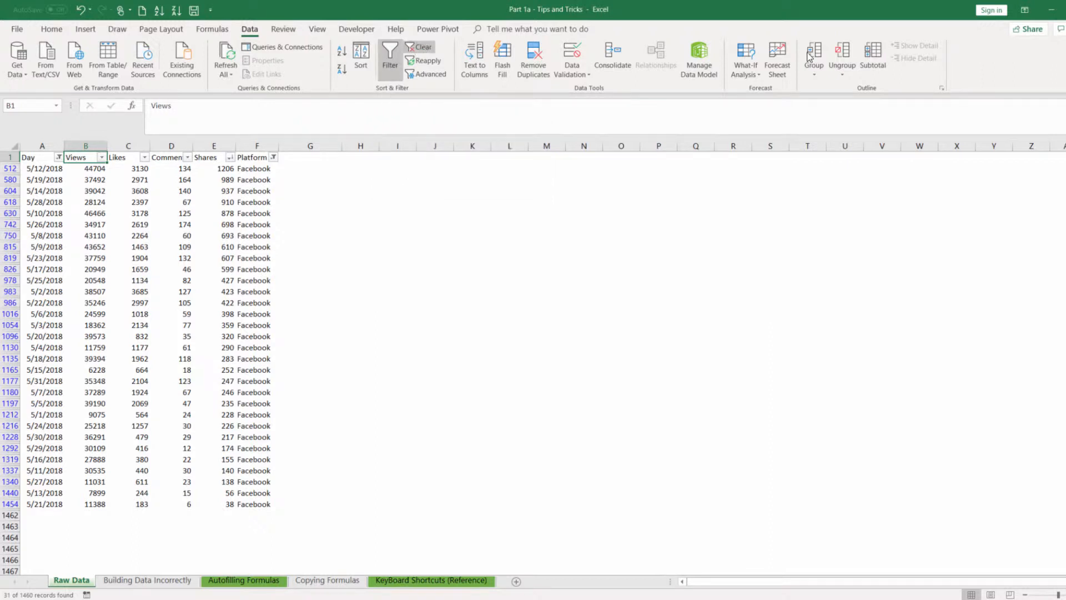
Filter Views to values greater than 100000, and clear that filter
click(98, 157)
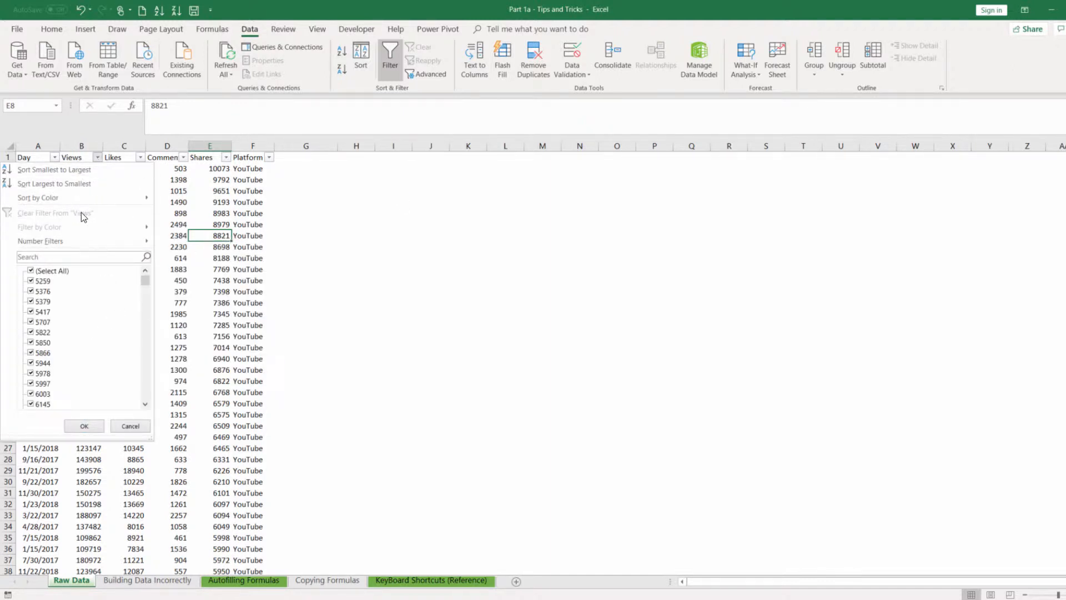
mouse_move(68, 238)
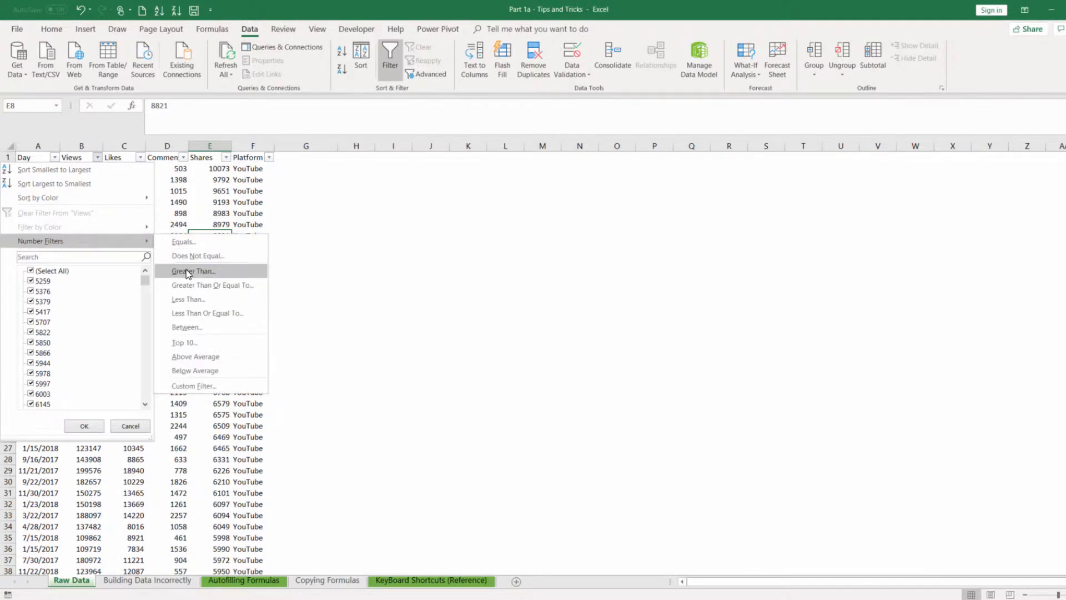
click(215, 272)
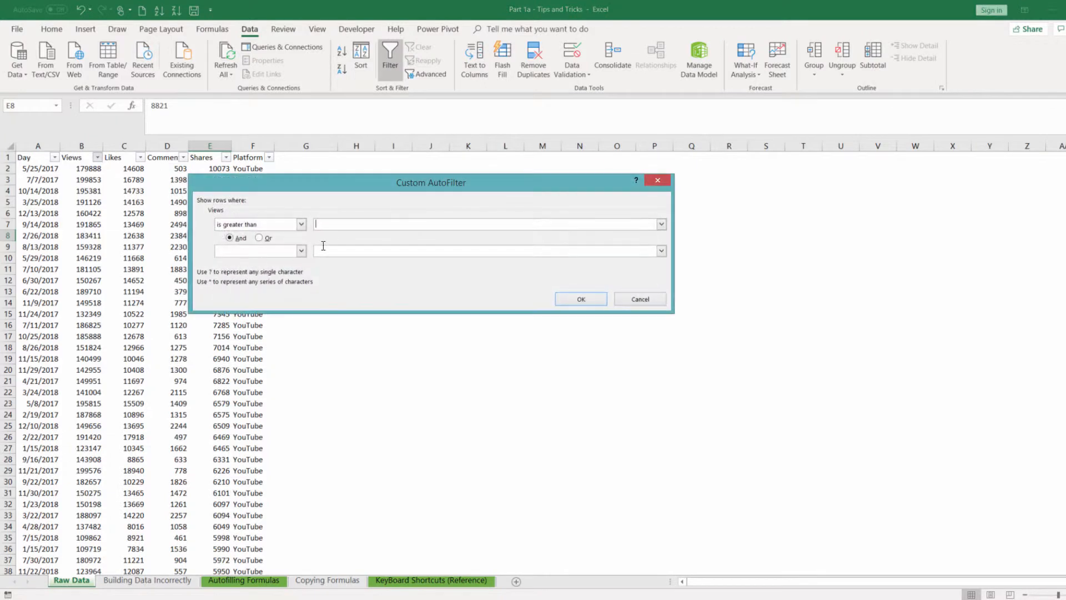
text(100000)
click(579, 299)
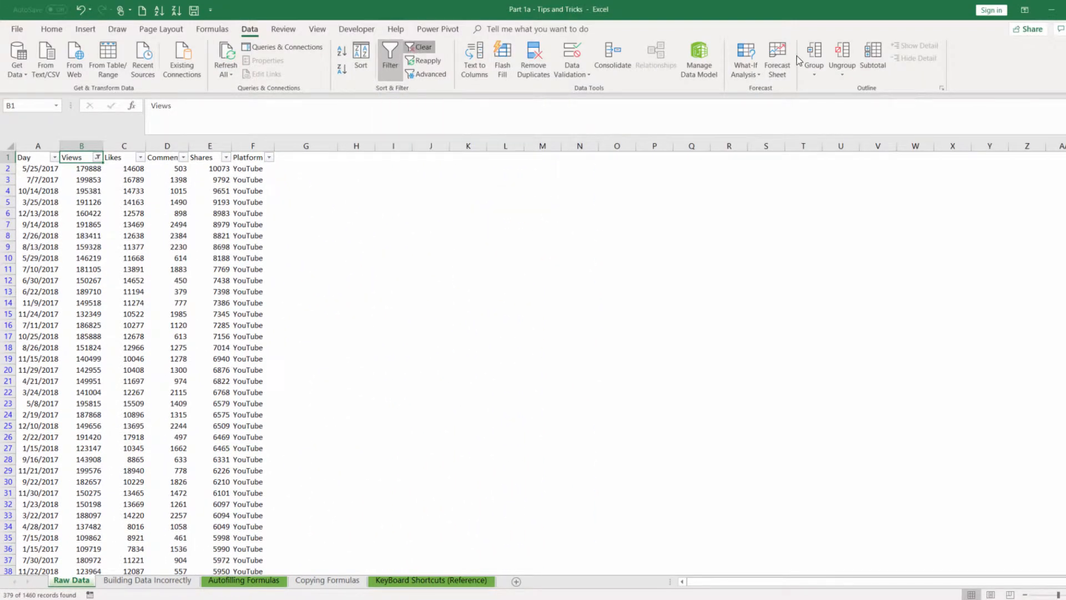
click(420, 47)
Filter the Likes column to values greater than 10000
click(140, 157)
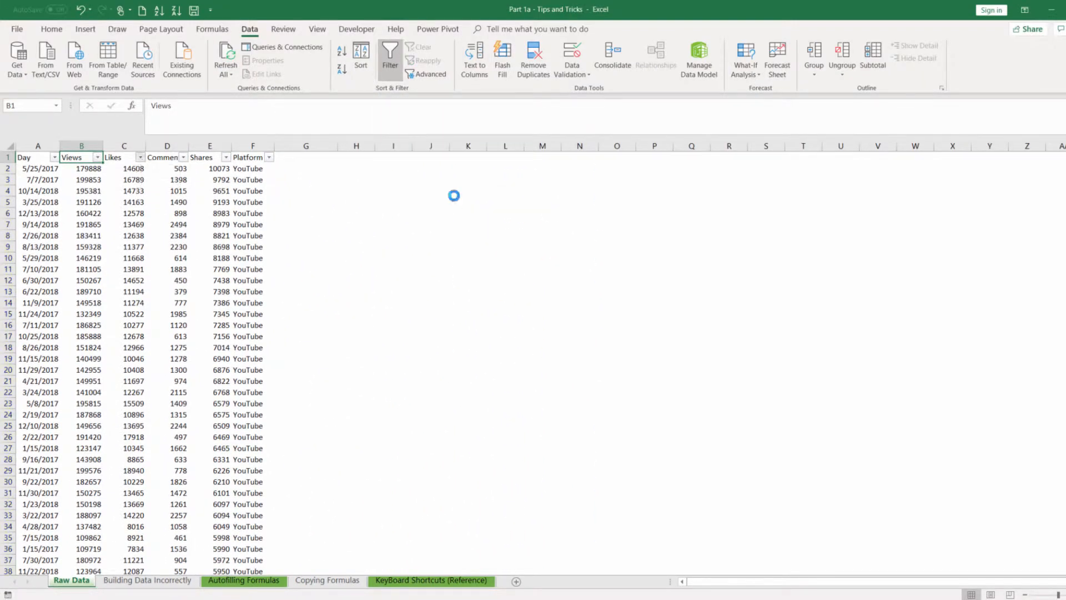
mouse_move(58, 238)
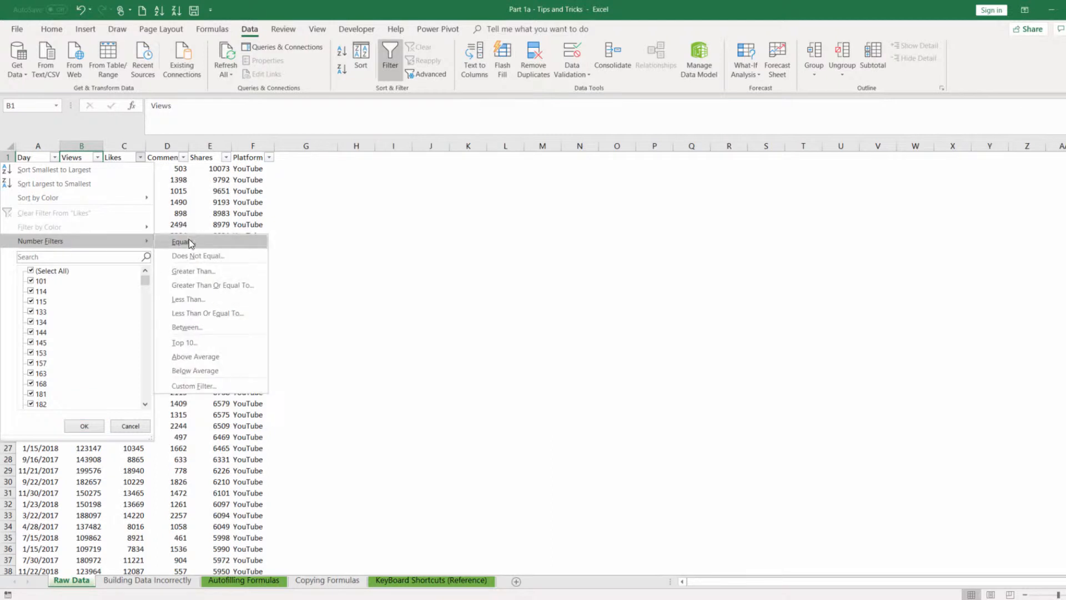
click(208, 272)
text(100)
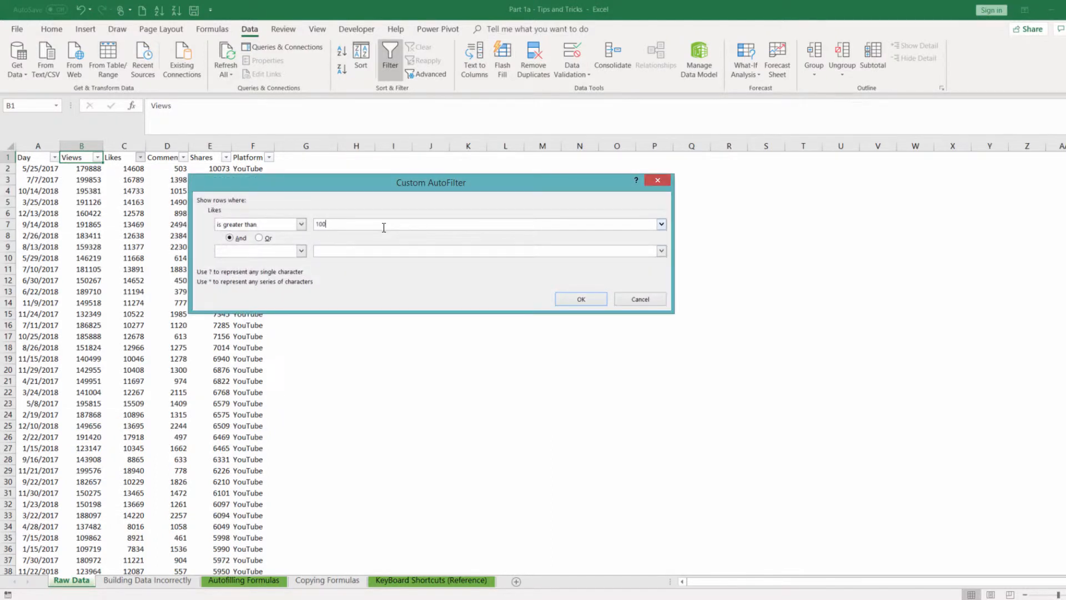
text(00)
click(582, 299)
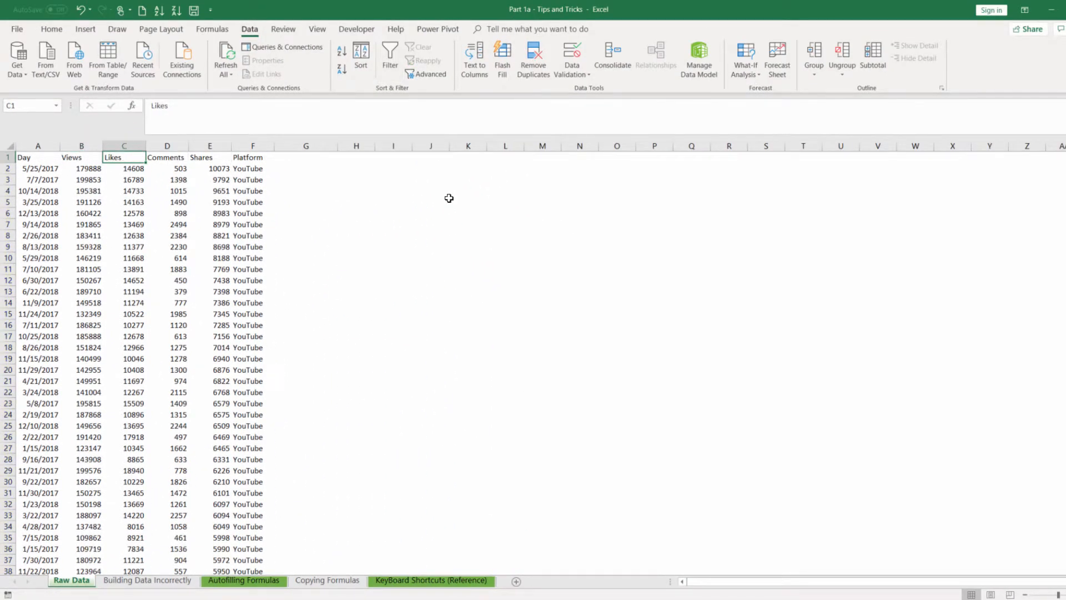
Turn the header filters back on and exclude YouTube from Platform to keep only Facebook rows
click(390, 59)
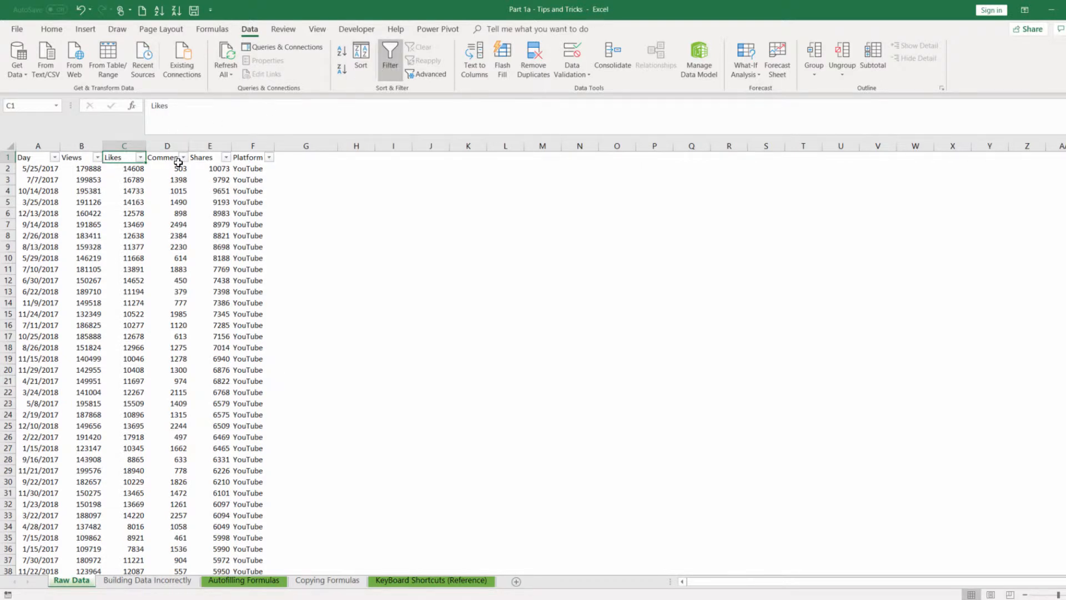
click(269, 157)
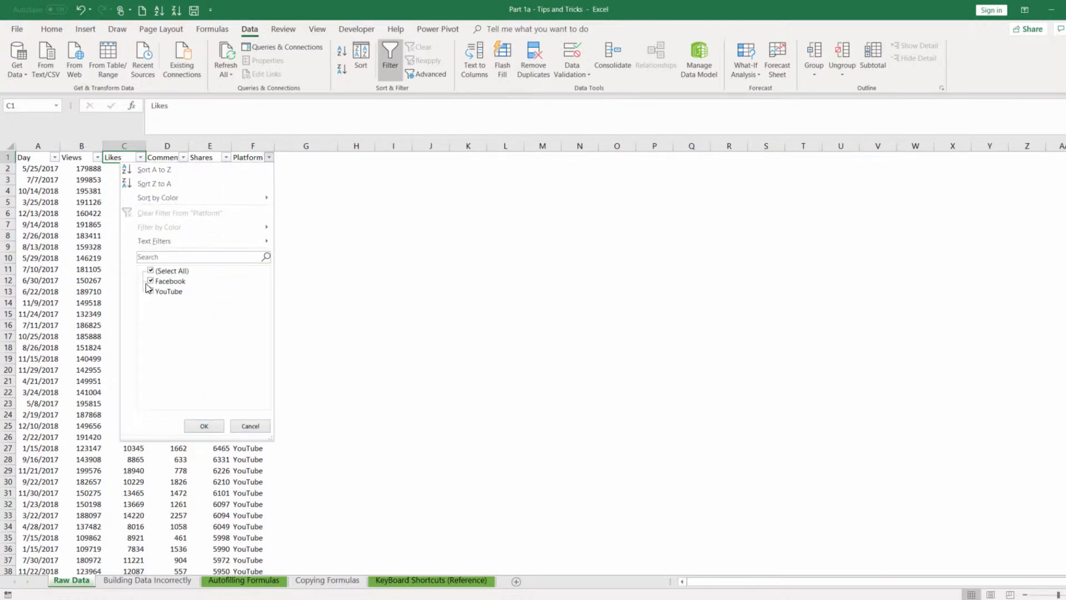
click(149, 291)
click(204, 426)
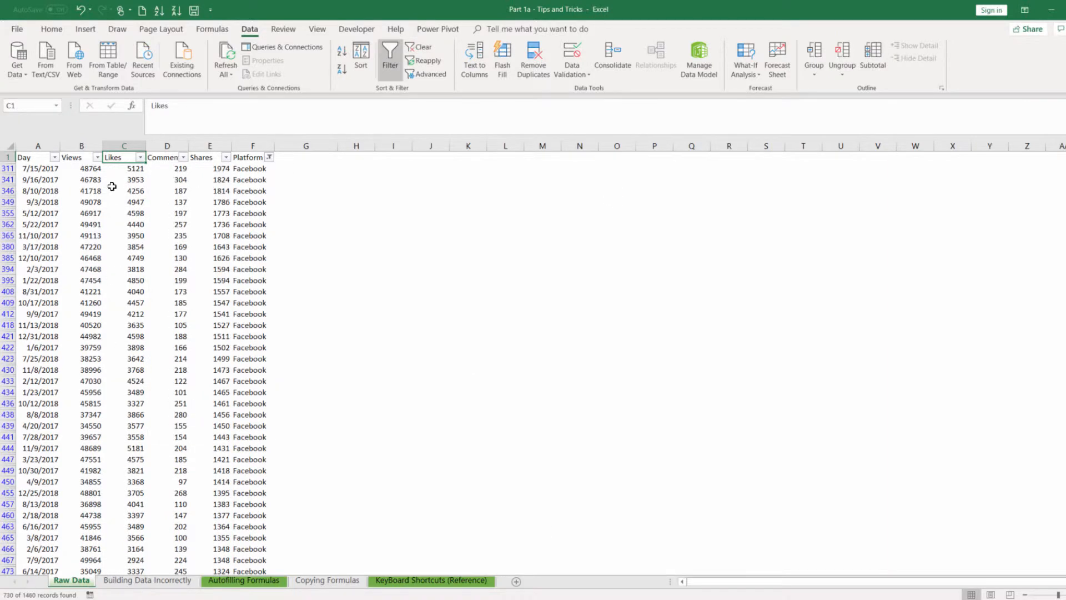
Apply a Top 10 items number filter to the Views column of the Facebook-filtered table
click(98, 157)
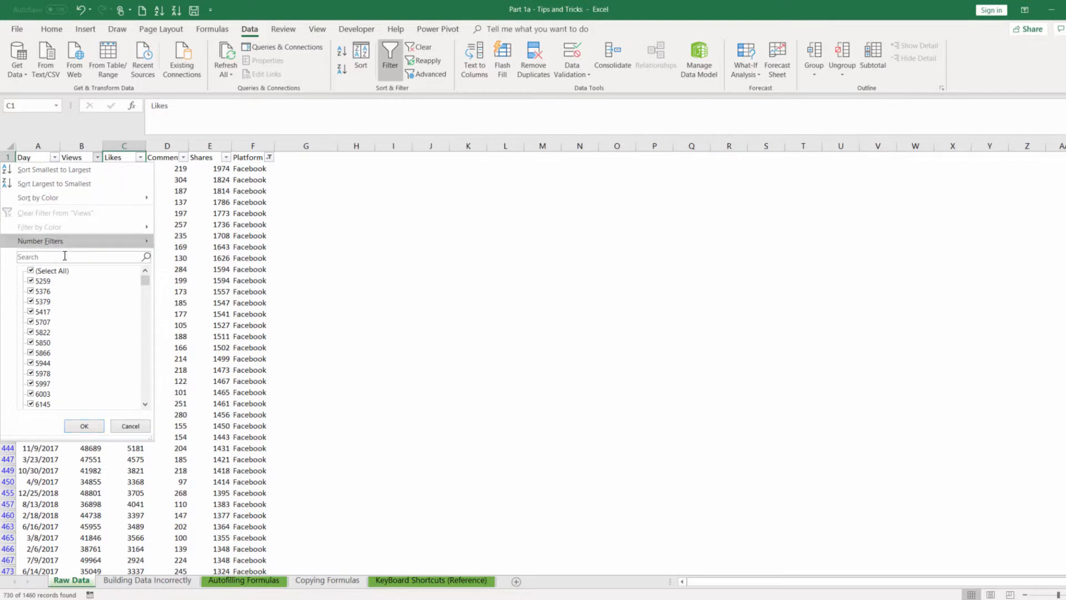
mouse_move(66, 245)
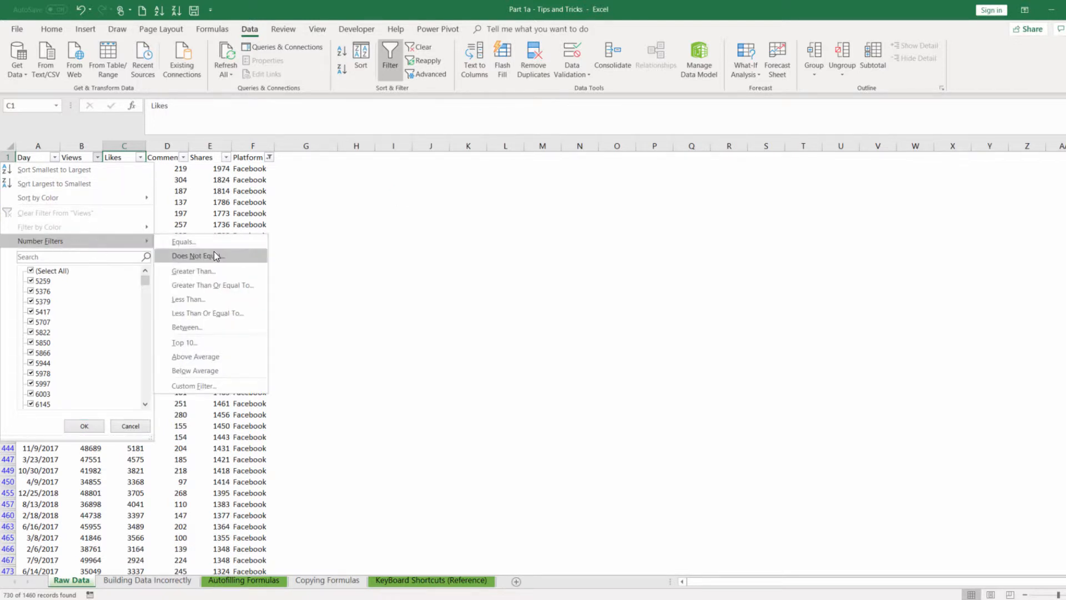
click(216, 338)
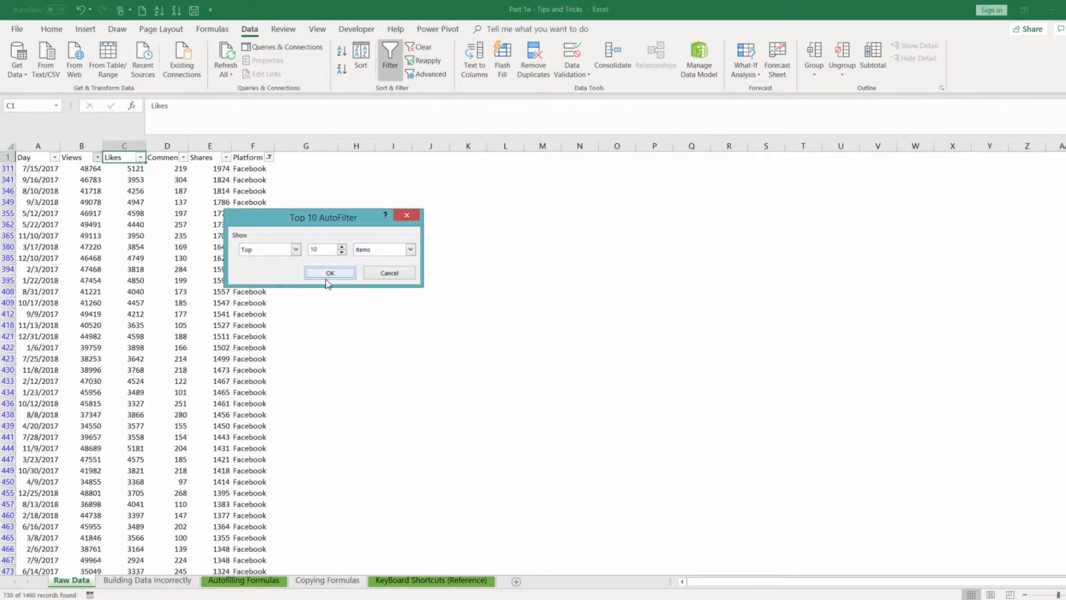
click(326, 274)
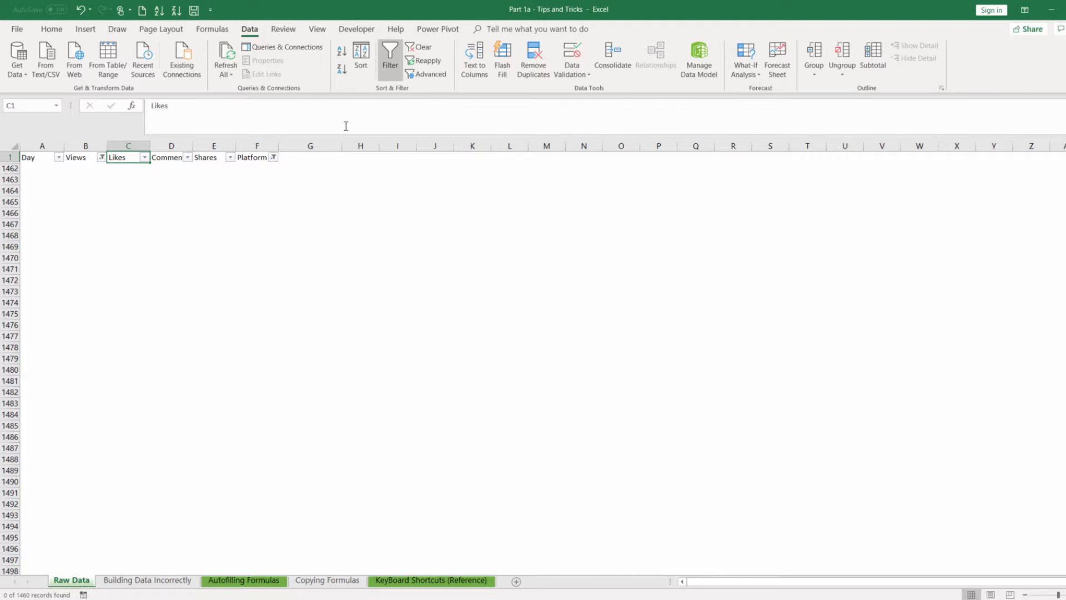
Remove all filters from the table and switch the header filters back on
click(391, 58)
click(89, 158)
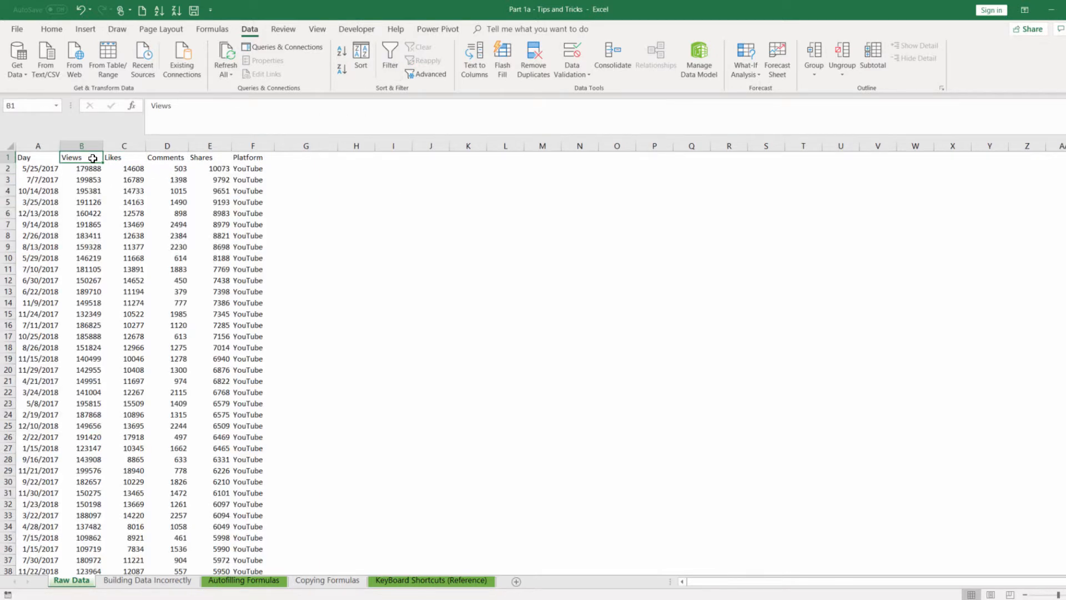
click(390, 58)
Filter Views to the top 10 items across all platforms and select the resulting Views values
click(97, 157)
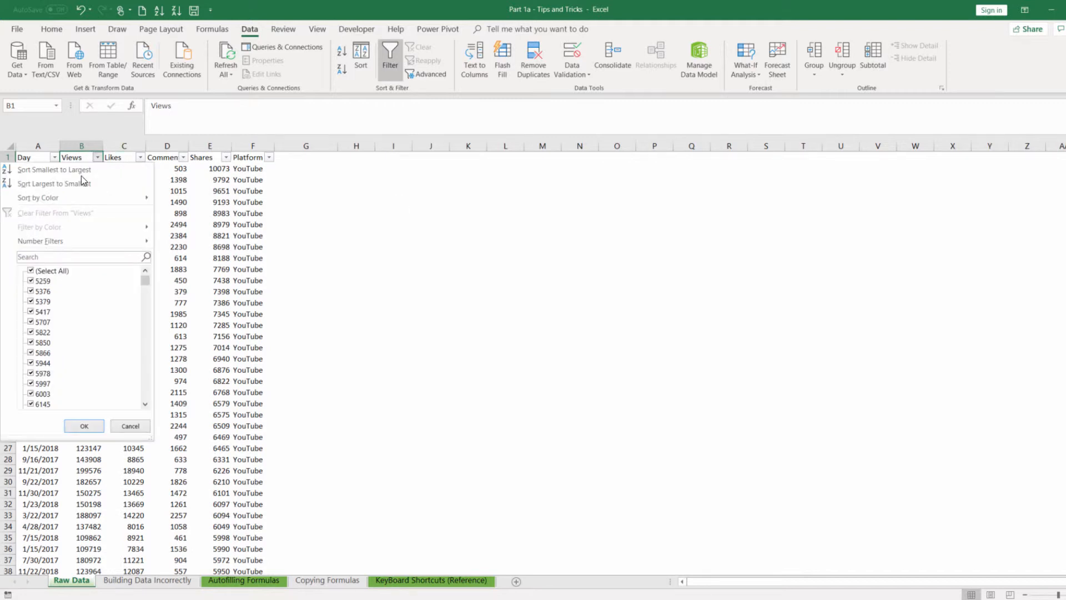
mouse_move(84, 239)
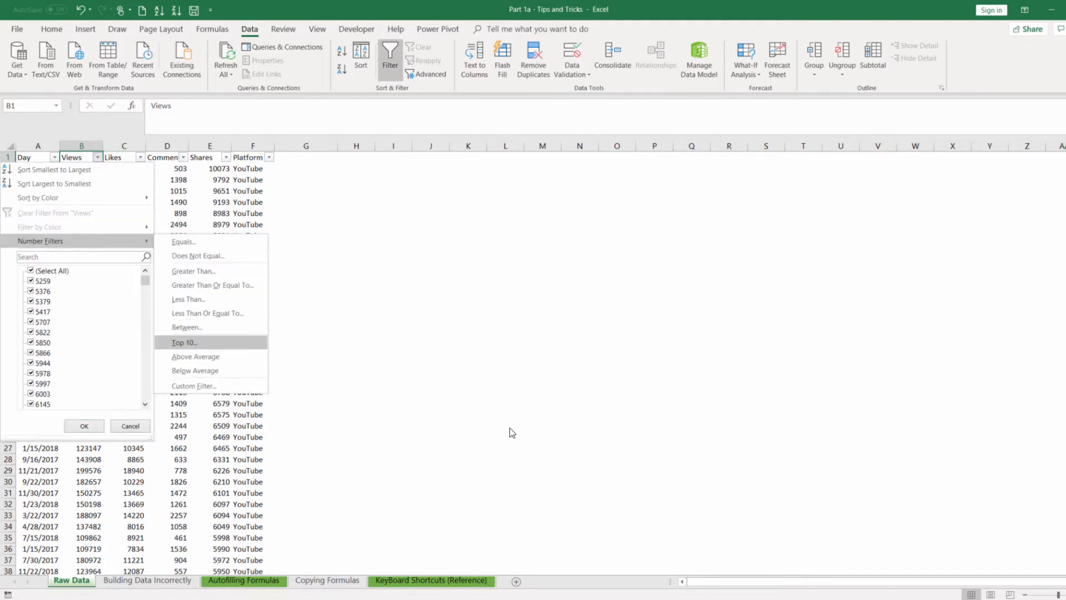
click(181, 343)
click(330, 272)
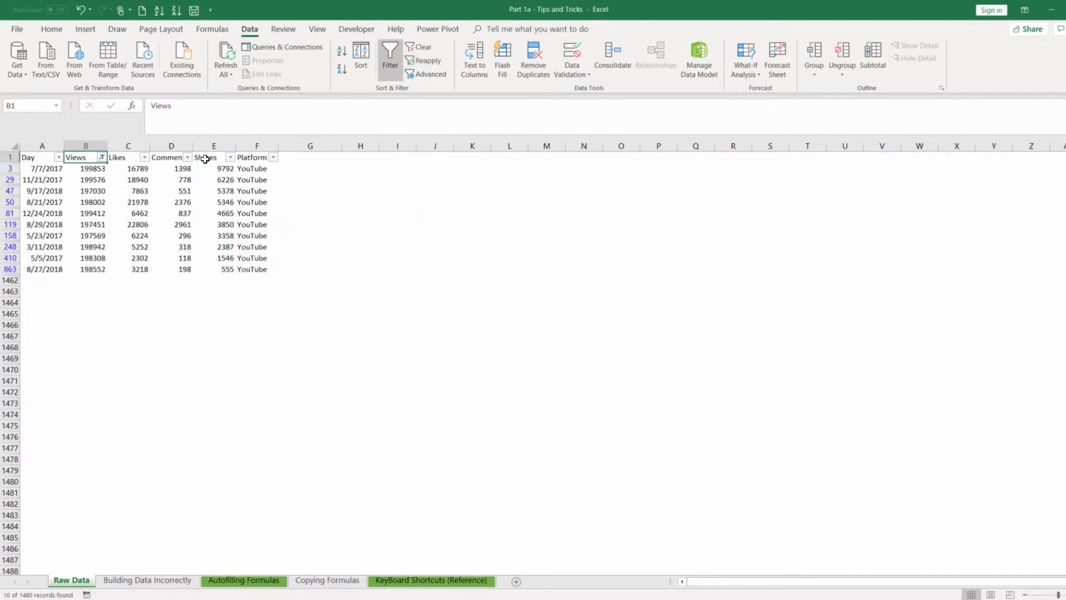
drag(96, 170, 100, 269)
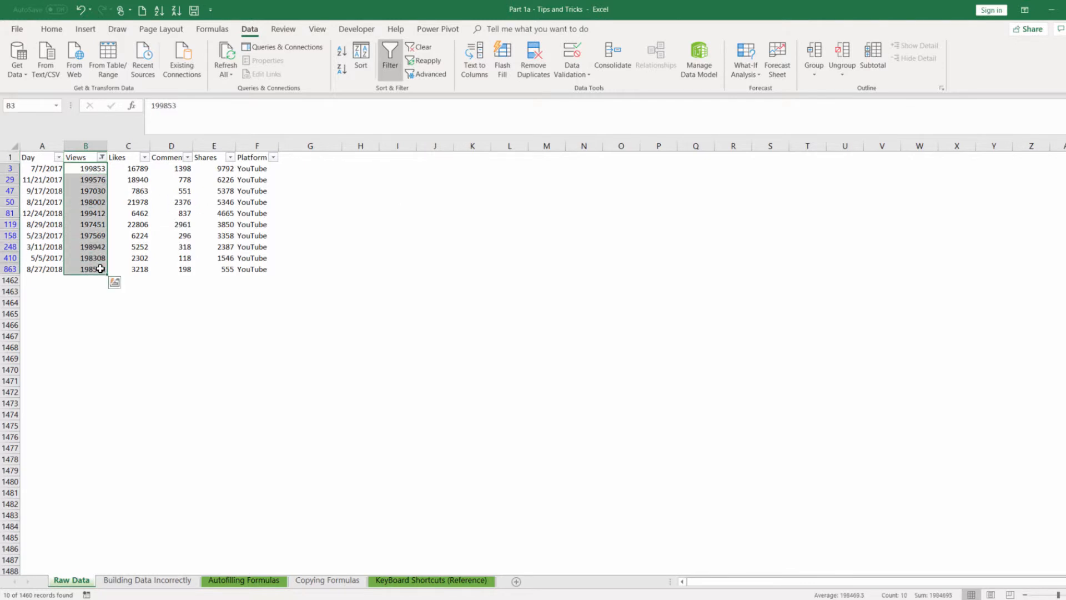
click(136, 180)
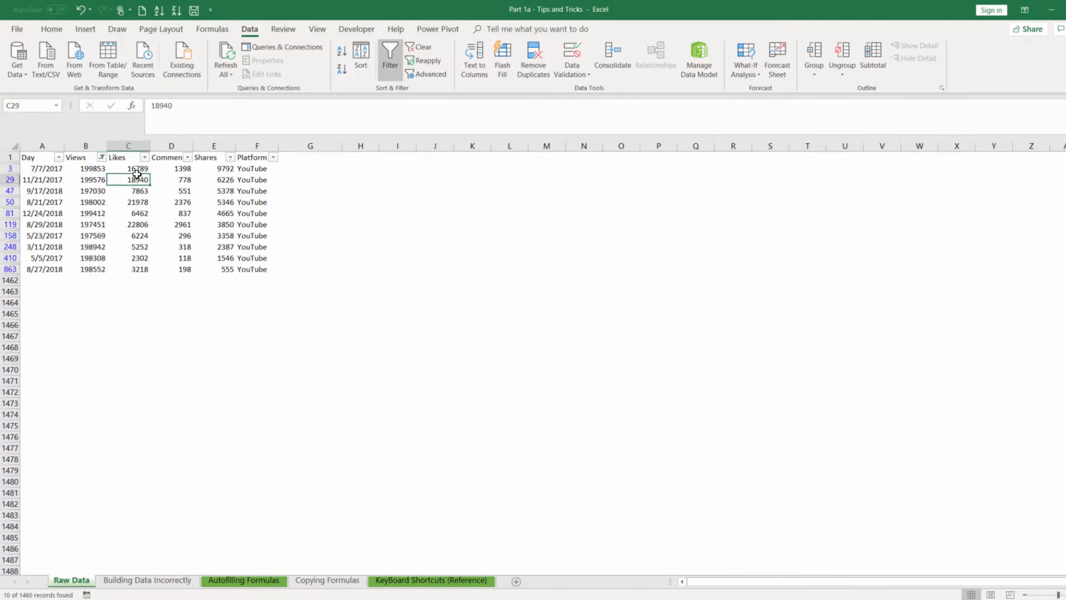
Exclude 2017 from the Day filter to keep only 2018 dates, and select the remaining Views values
click(61, 162)
click(58, 158)
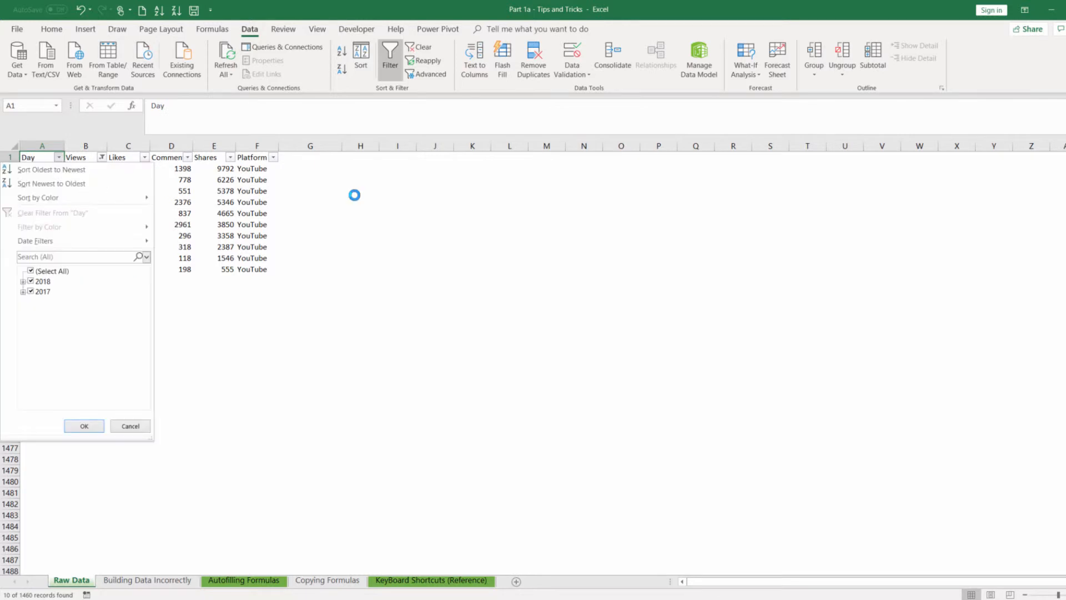
click(31, 292)
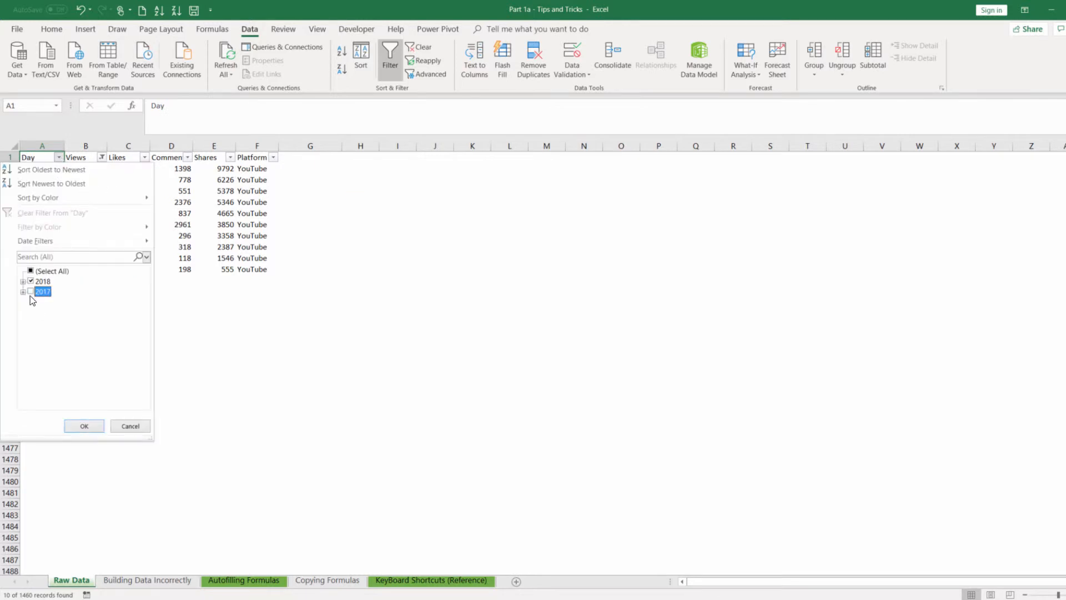
click(84, 426)
drag(100, 170, 96, 210)
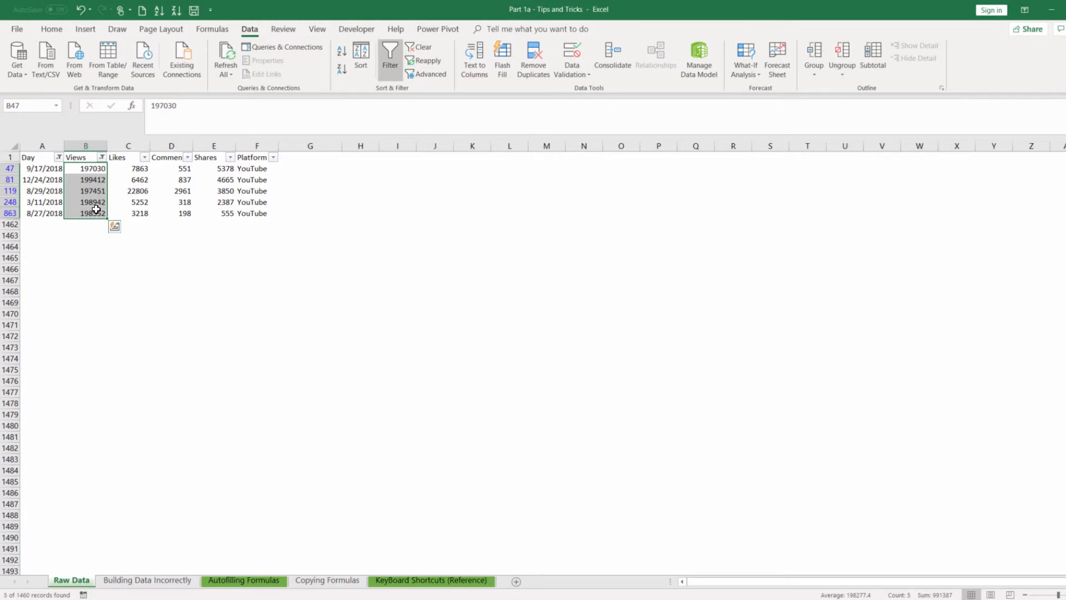